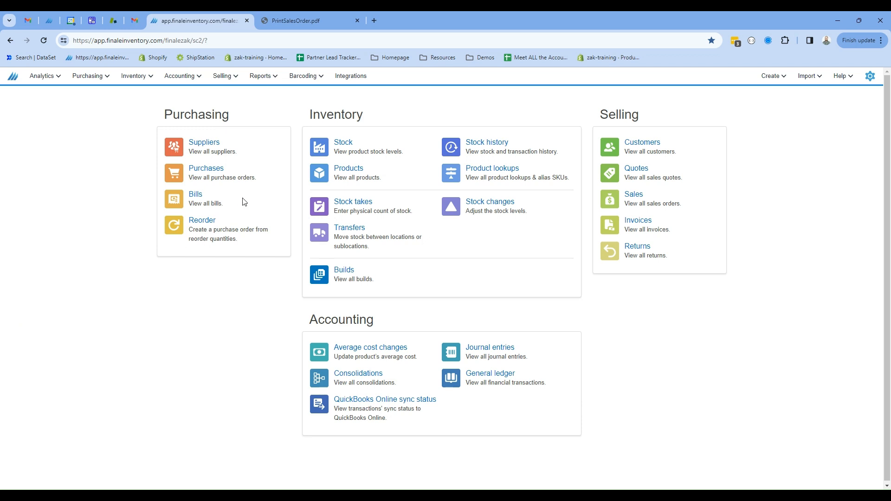
# Open the "Print sales order" report among the sales documents and generate its PDF to view the default layout.
pyautogui.click(266, 76)
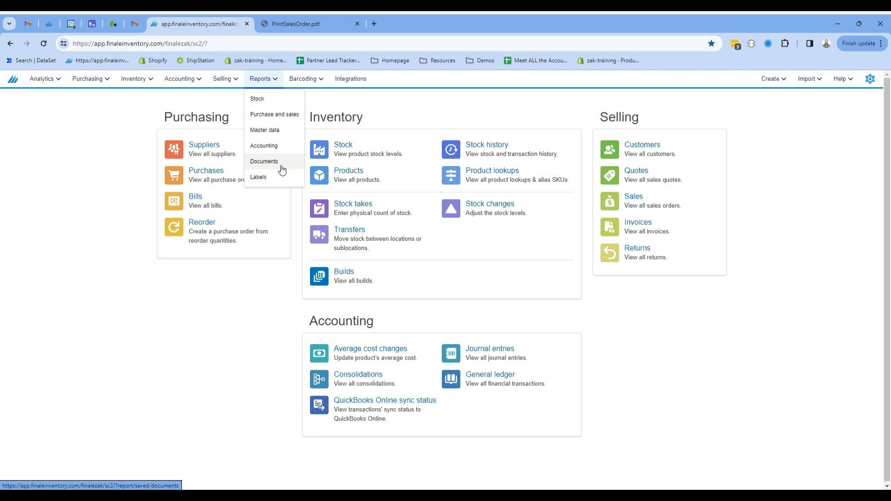
pyautogui.click(281, 168)
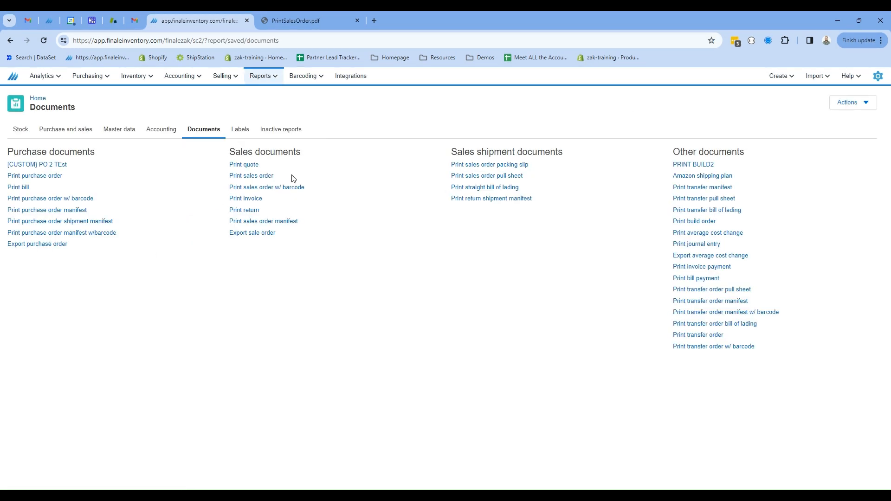
pyautogui.click(271, 179)
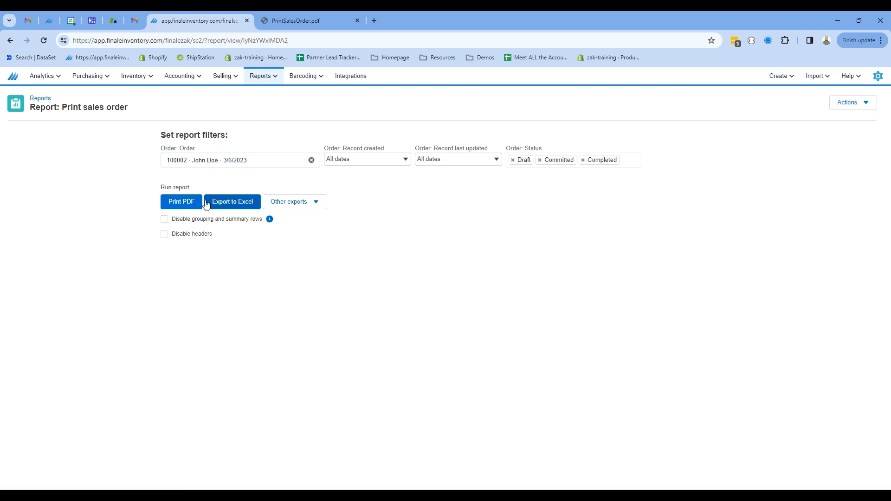
pyautogui.click(176, 203)
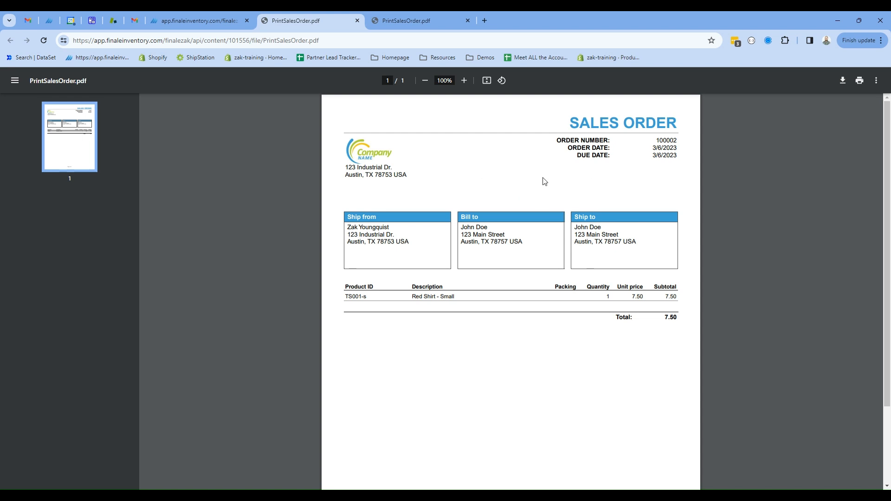
pyautogui.click(357, 21)
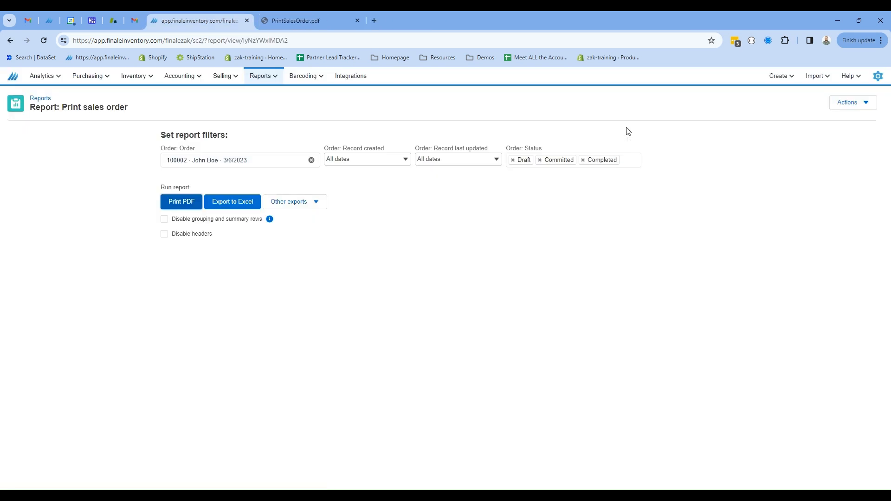
# Open the Print sales order report for customization and duplicate it under the name "[Custom] Print SO".
pyautogui.click(866, 103)
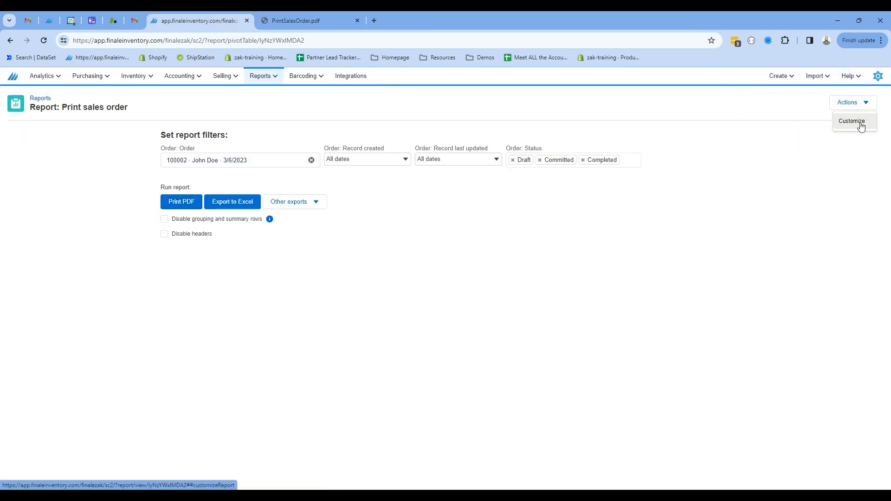
pyautogui.click(858, 123)
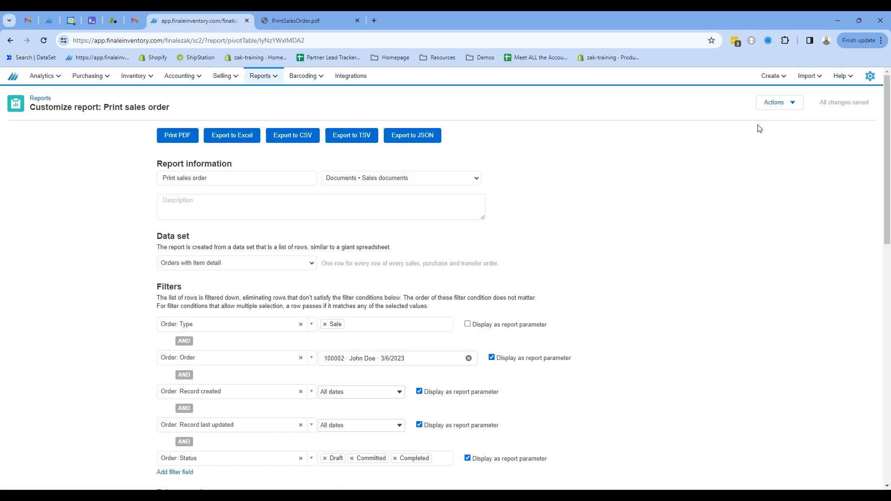
pyautogui.click(784, 108)
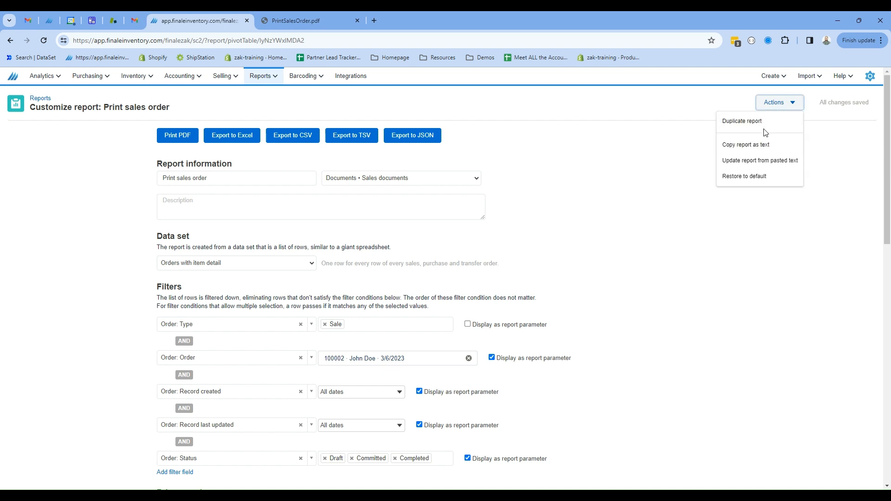
pyautogui.click(732, 129)
pyautogui.click(487, 187)
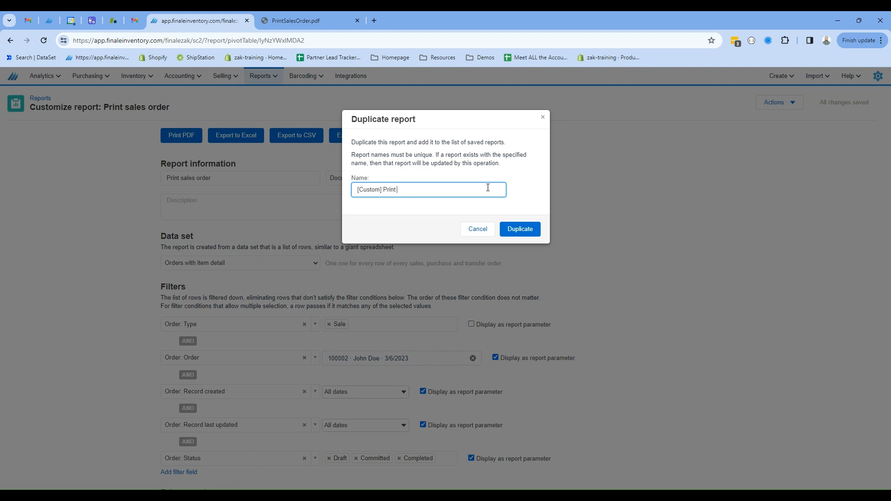
pyautogui.click(530, 232)
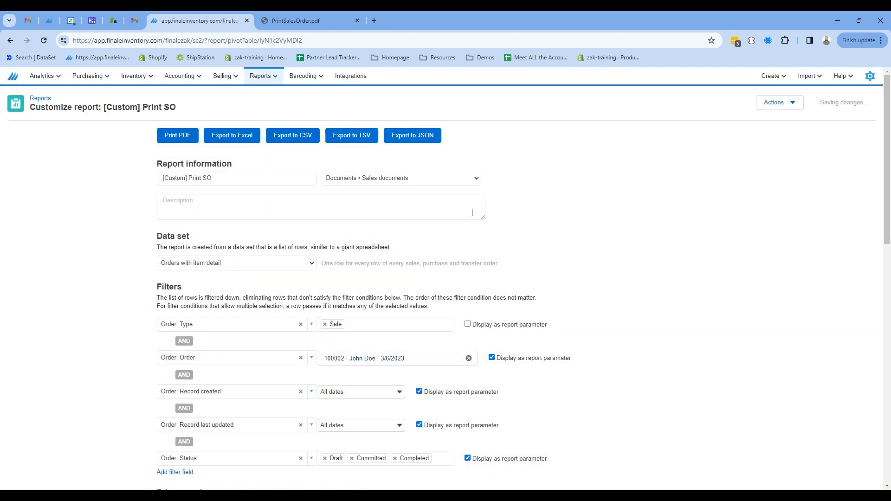
# Create a new, empty letter portrait page template named "[Custom] Print SO" for the report.
pyautogui.scroll(-6, 472, 212)
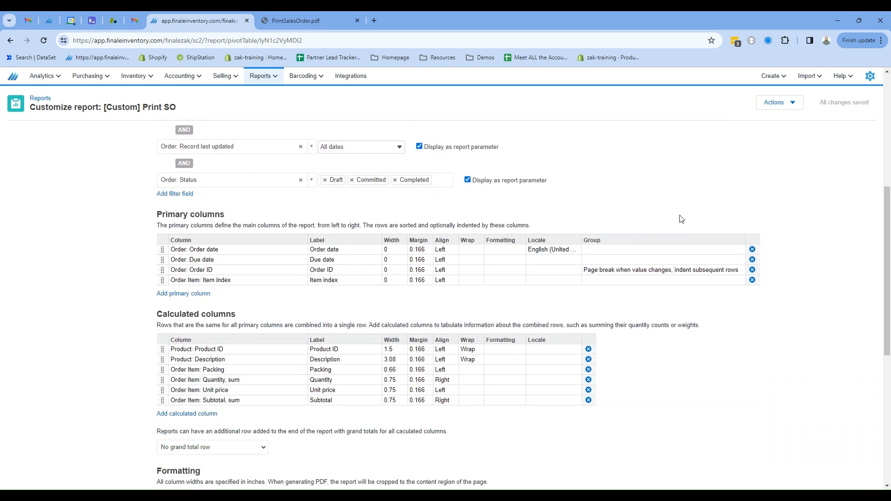
pyautogui.scroll(-4, 681, 219)
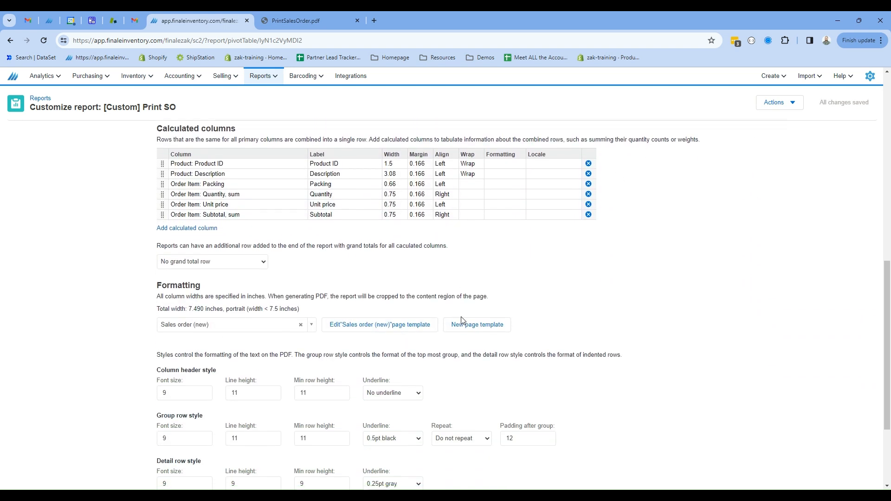
pyautogui.click(493, 329)
pyautogui.click(238, 169)
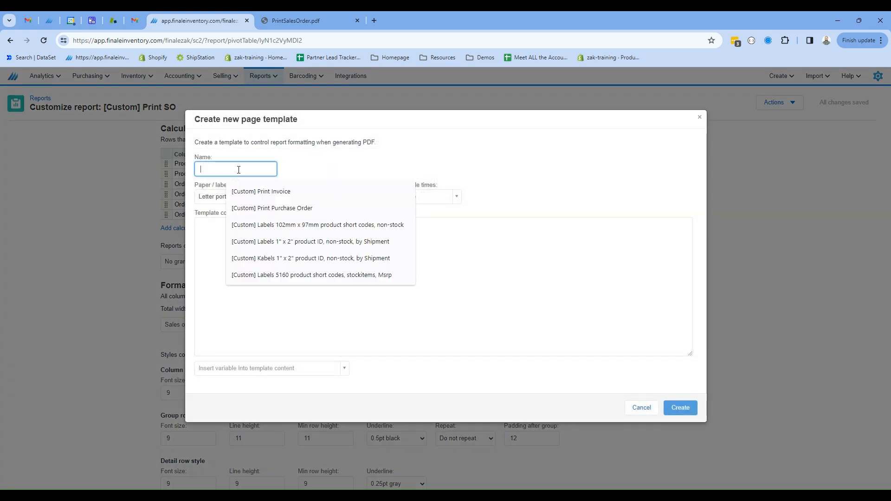
pyautogui.write('[')
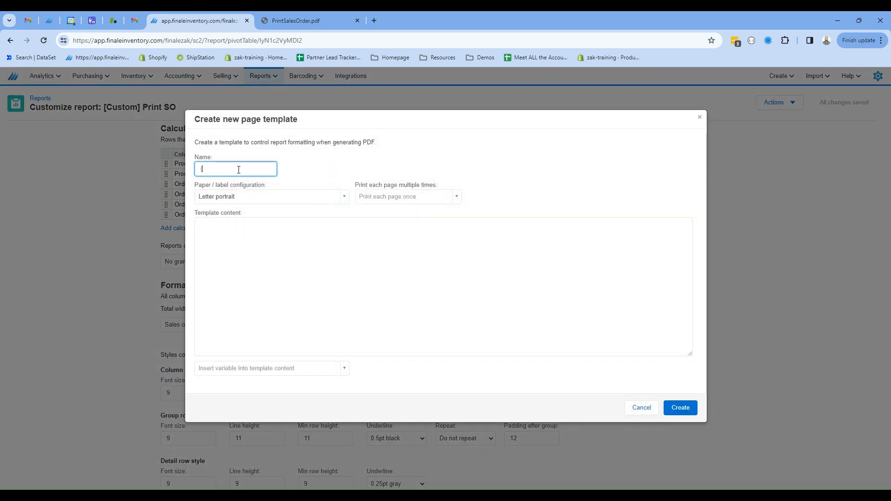
pyautogui.press('BackSpace')
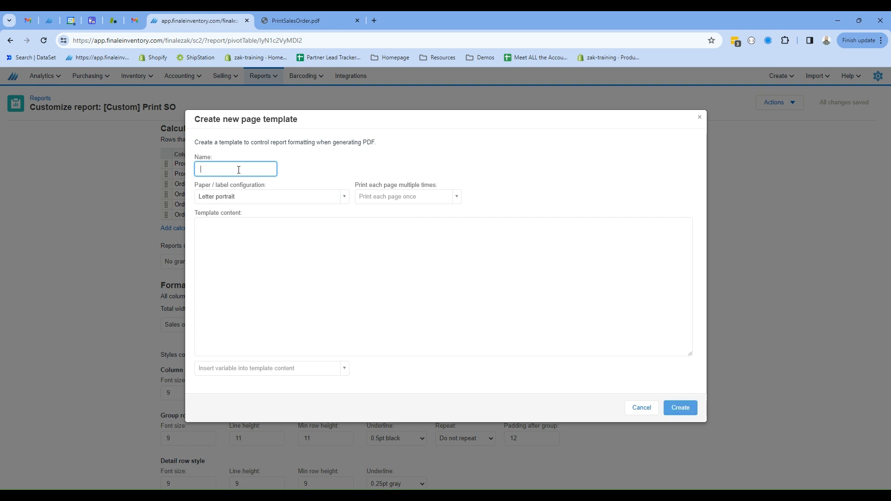
pyautogui.write('[Custom')
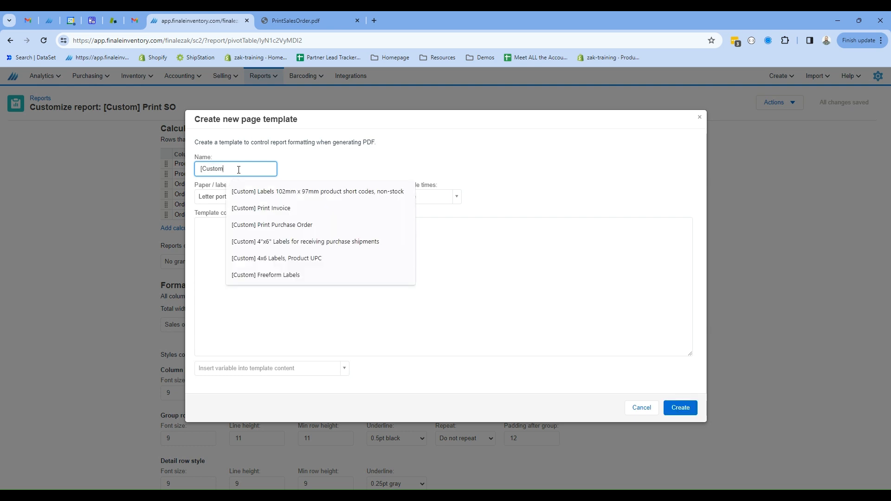
pyautogui.write('] Print SO')
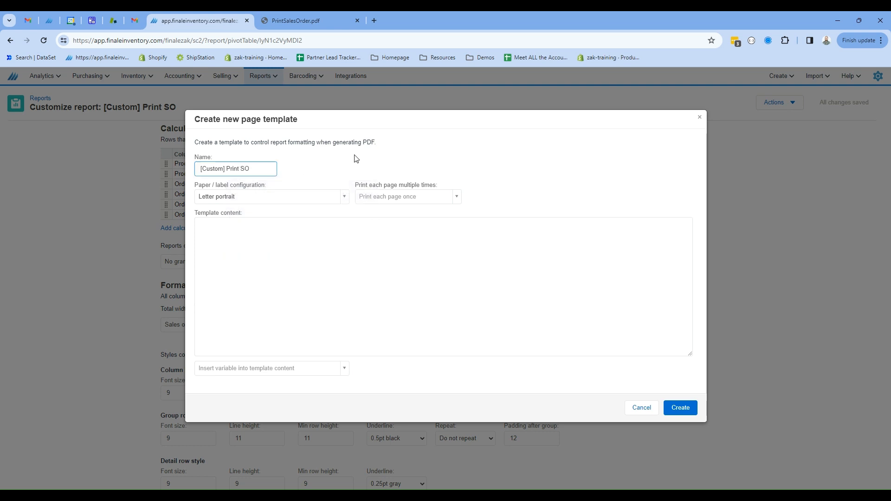
pyautogui.click(681, 408)
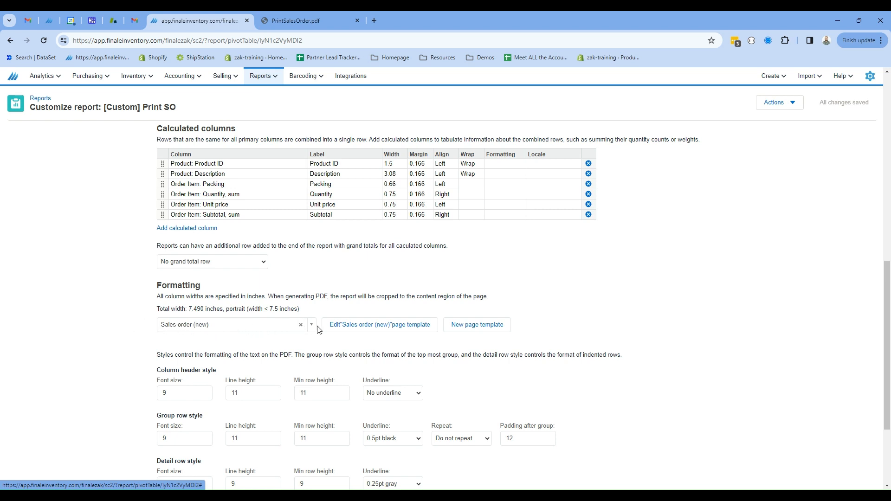
# Copy the entire template content of the "Sales order (new)" page template.
pyautogui.click(357, 324)
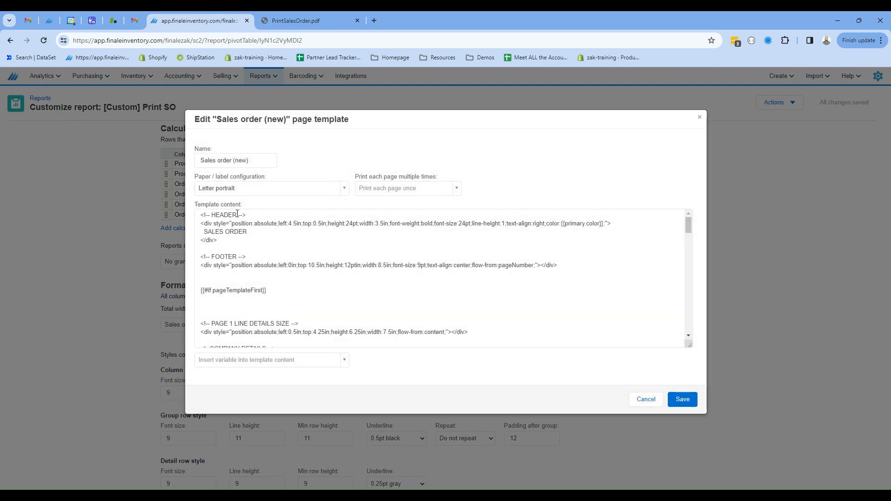
pyautogui.moveTo(201, 214); pyautogui.dragTo(360, 342)
pyautogui.click(683, 400)
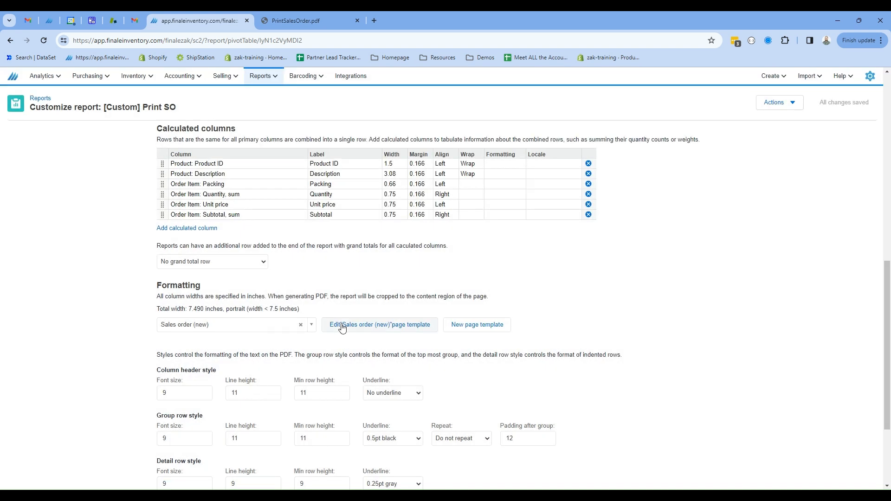
# Assign "[Custom] Print SO" as the page template in the report's formatting settings.
pyautogui.click(311, 325)
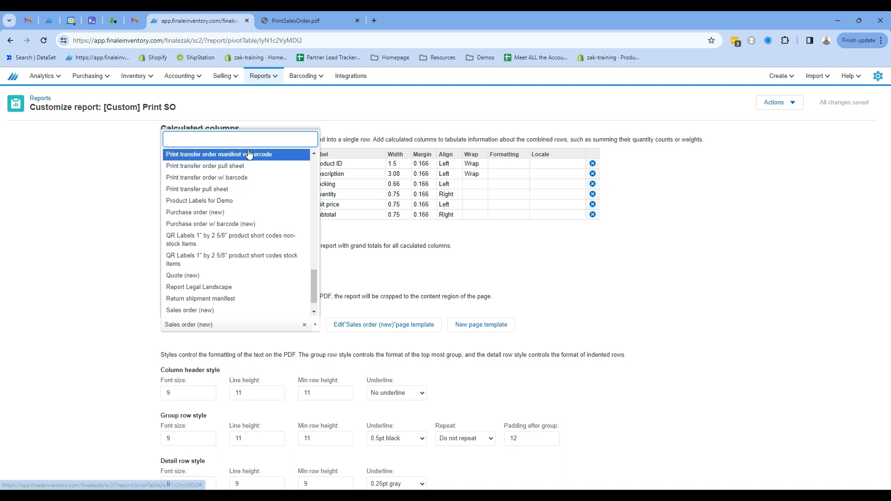
pyautogui.write('[')
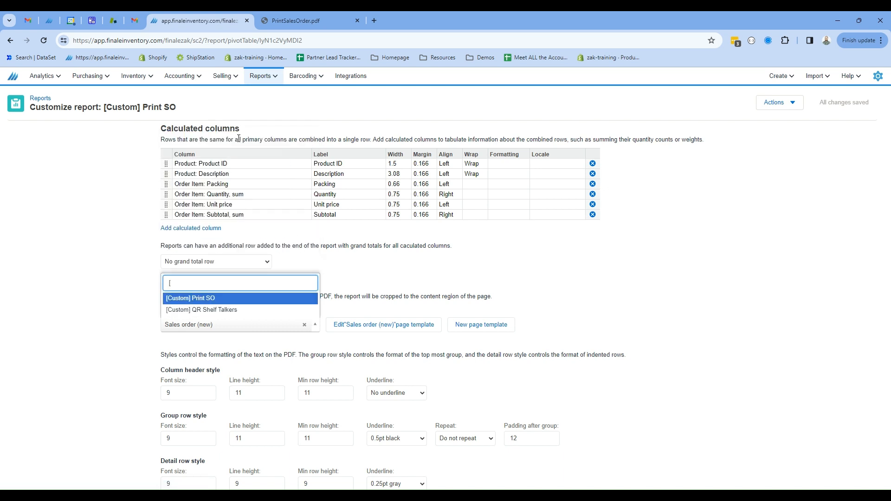
pyautogui.click(198, 299)
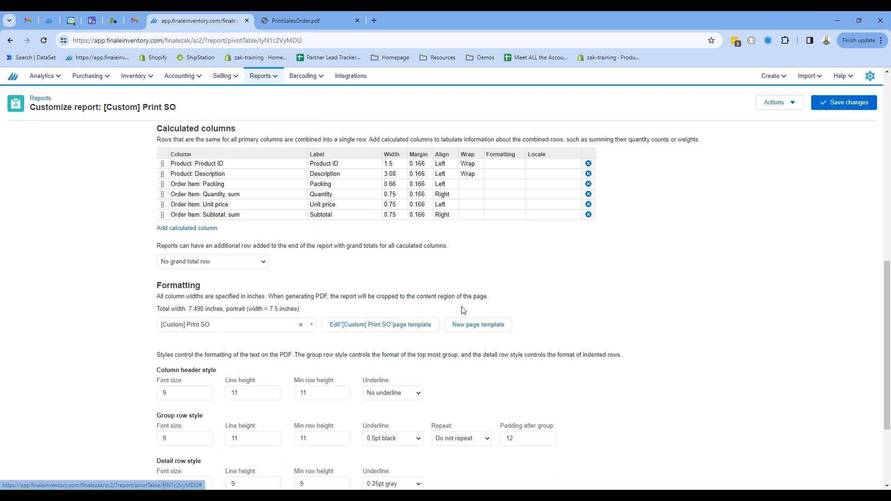
# Paste the copied content into the "[Custom] Print SO" page template and save it.
pyautogui.click(378, 326)
pyautogui.click(357, 268)
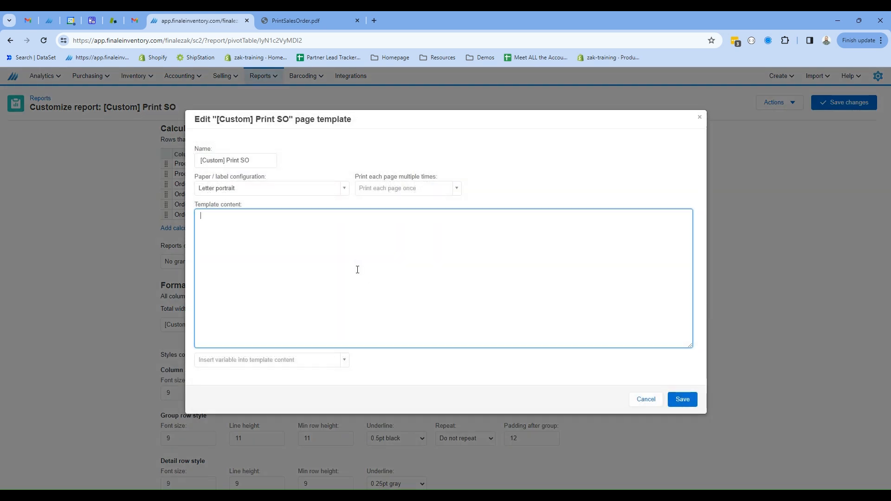
pyautogui.click(682, 399)
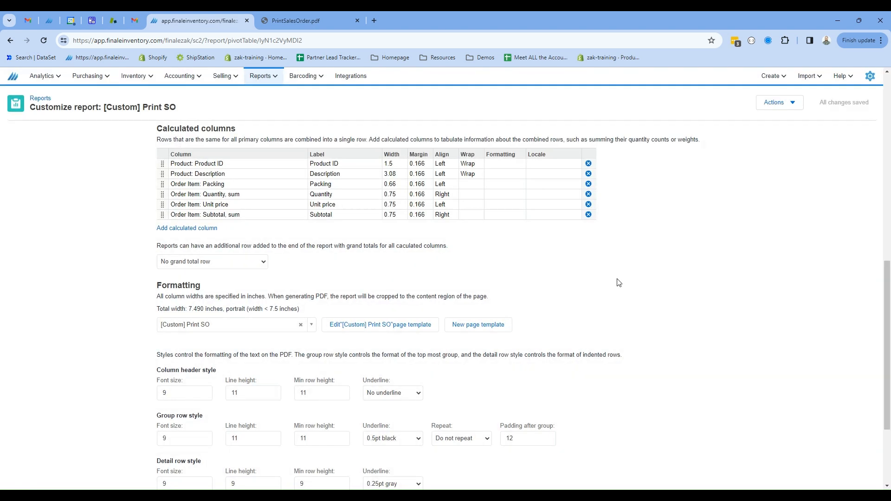
# Generate the custom report's PDF and compare its layout with the primary and calculated columns in the report settings.
pyautogui.scroll(8, 517, 260)
pyautogui.scroll(2, 518, 264)
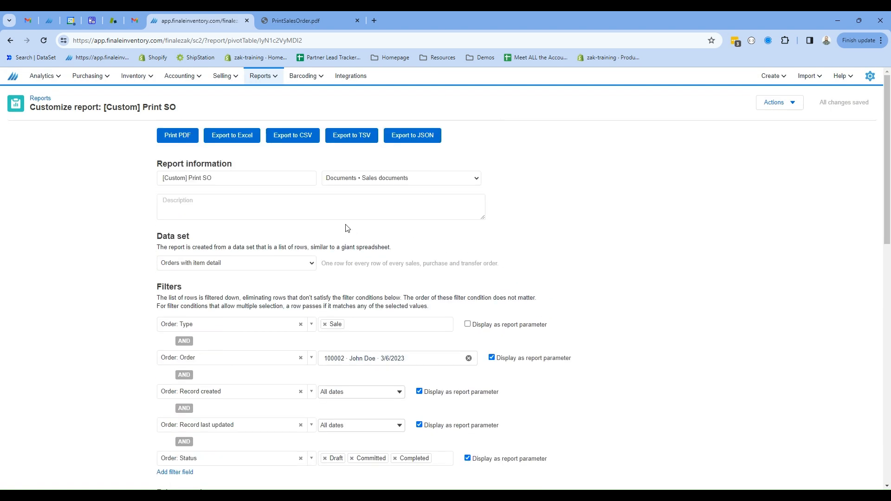
pyautogui.click(177, 139)
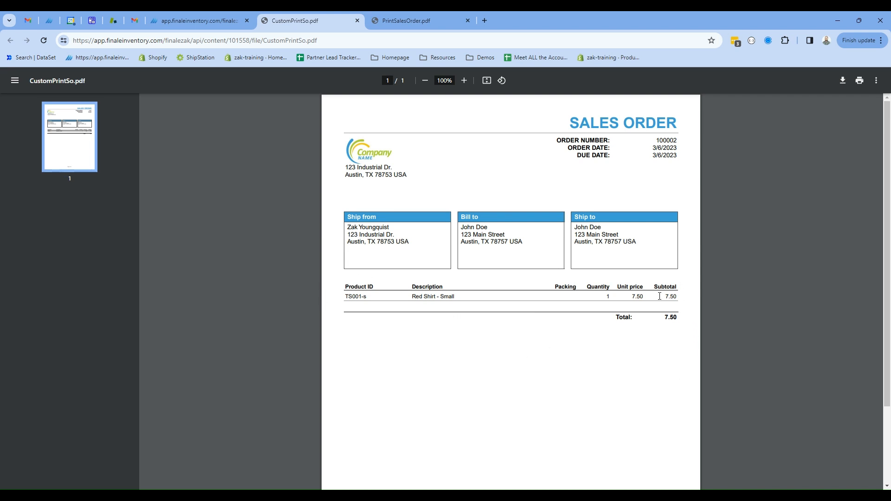
pyautogui.click(195, 19)
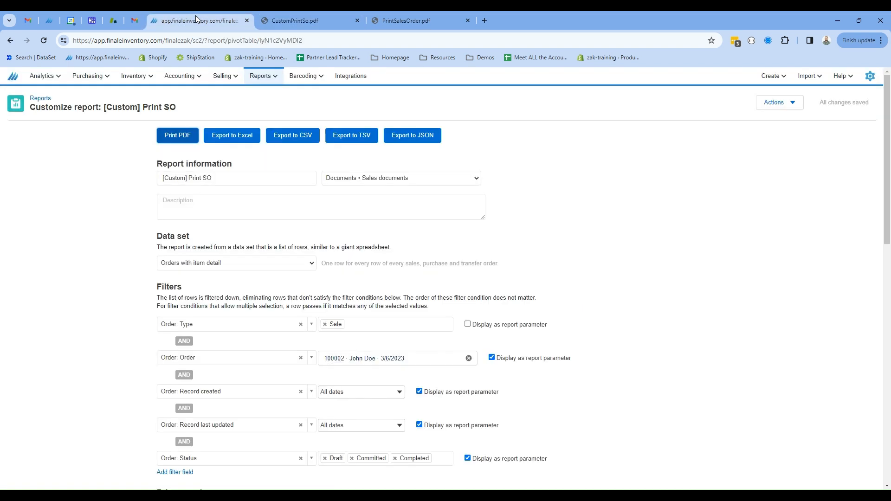
pyautogui.scroll(-5, 248, 325)
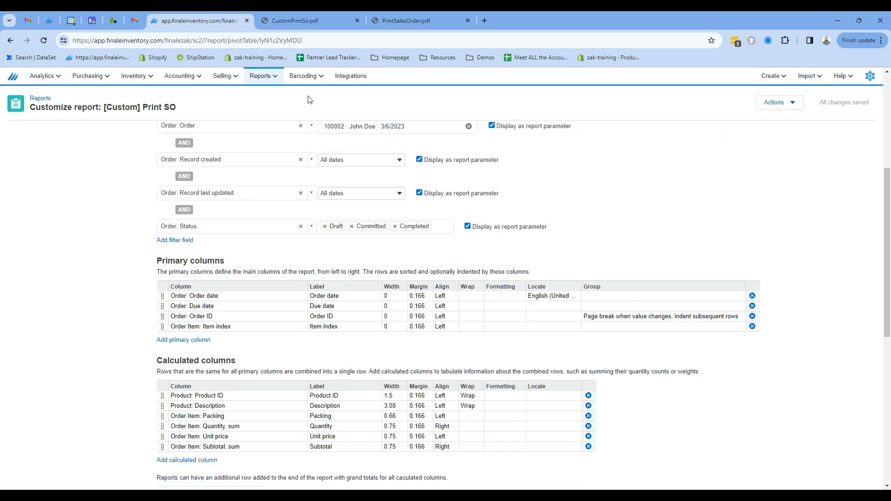
pyautogui.click(297, 21)
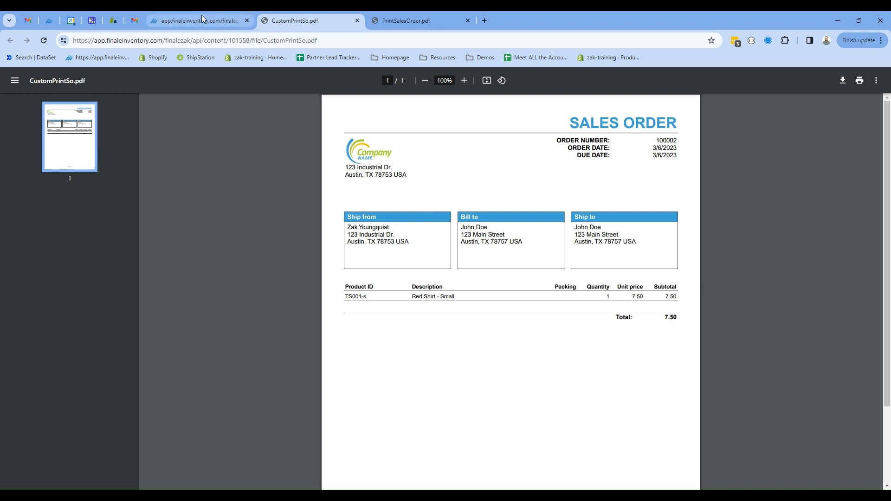
pyautogui.click(225, 19)
# Add "Order: Sales Rep" as a new primary column of the report.
pyautogui.scroll(-3, 579, 174)
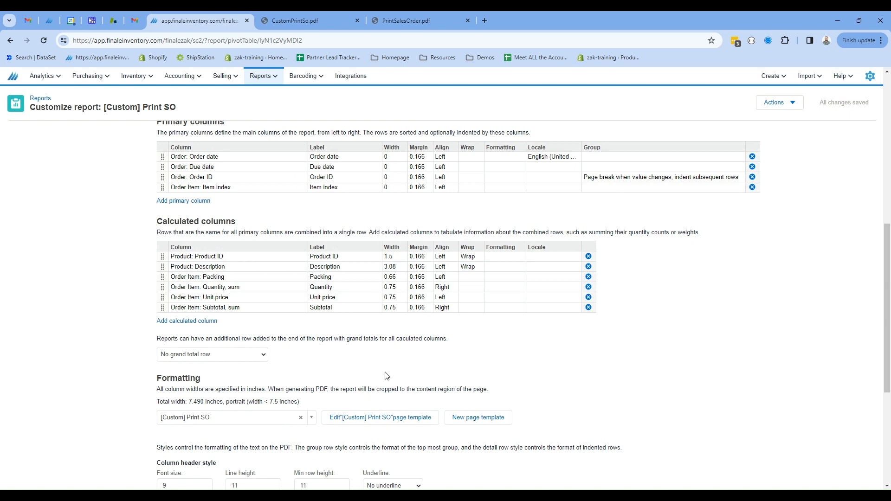
pyautogui.click(204, 201)
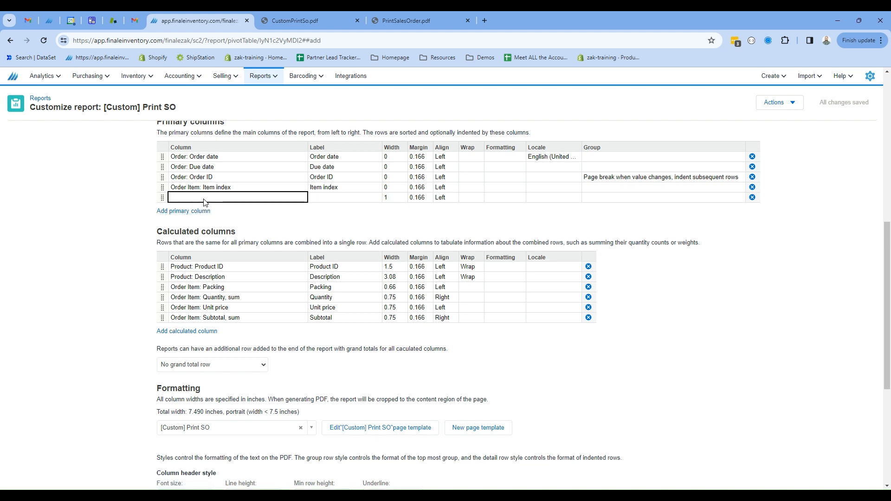
pyautogui.write('Orer')
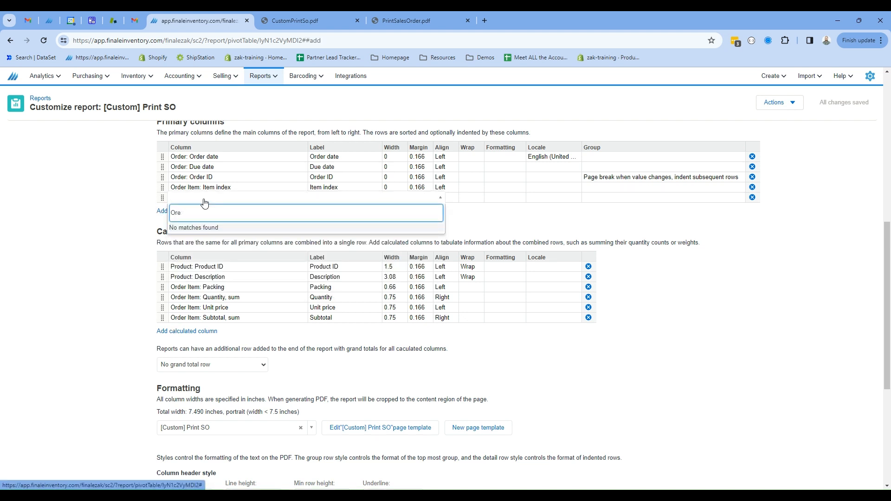
pyautogui.press('BackSpace')
pyautogui.write('der')
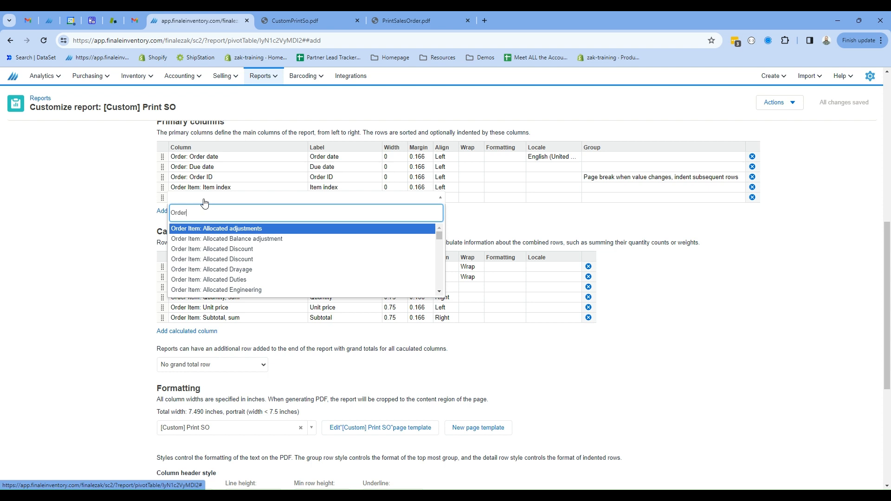
pyautogui.write(': Sales')
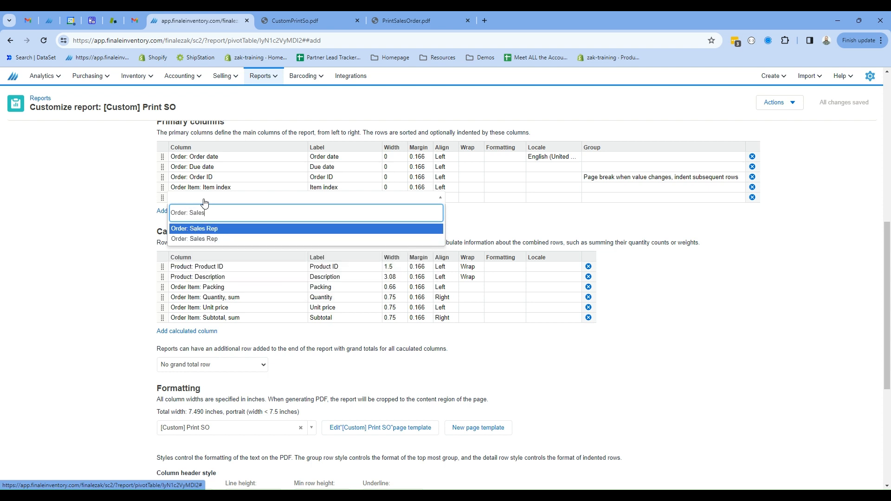
pyautogui.click(312, 227)
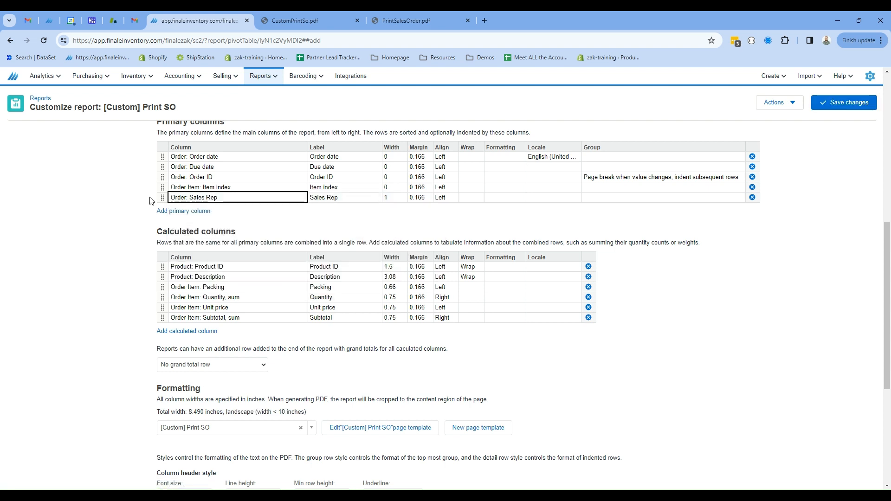
# Move the Sales Rep column directly above Order ID, set its width to 0, and save the report.
pyautogui.moveTo(162, 198); pyautogui.dragTo(163, 175)
pyautogui.click(394, 178)
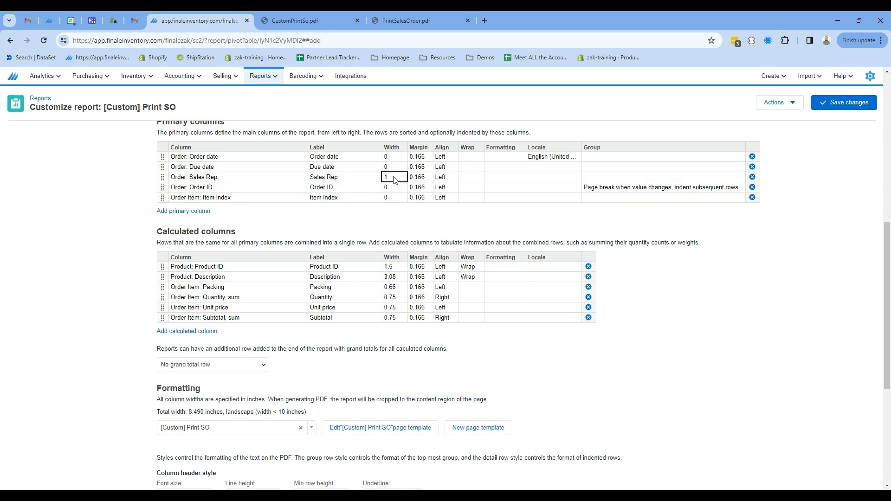
pyautogui.press('BackSpace')
pyautogui.write('0')
pyautogui.click(388, 229)
pyautogui.click(862, 99)
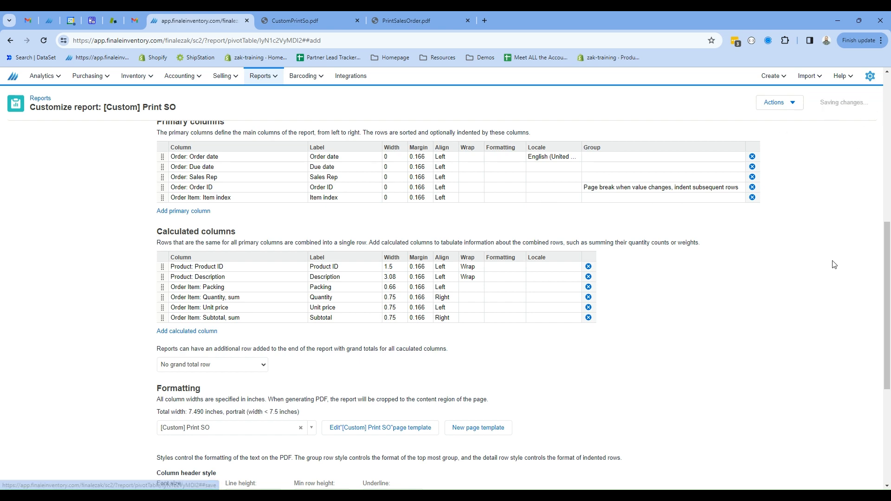
# Open the "[Custom] Print SO" page template for editing.
pyautogui.scroll(-5, 783, 255)
pyautogui.scroll(3, 783, 255)
pyautogui.click(417, 335)
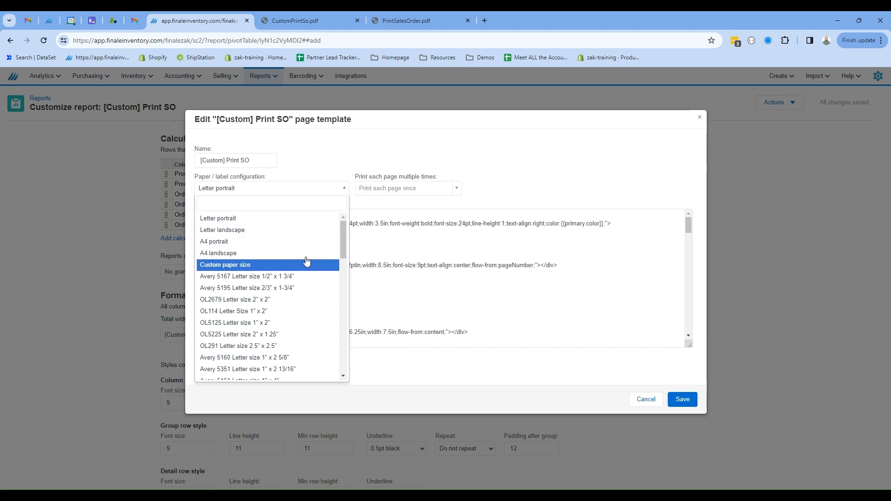
# Try a custom paper size for the page template with height 4.00 and width 2.25.
pyautogui.click(271, 265)
pyautogui.click(374, 190)
pyautogui.write('4')
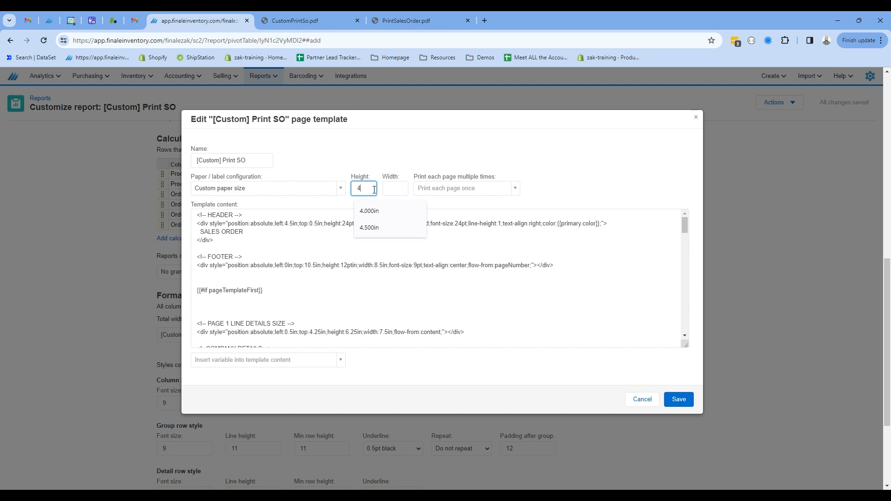
pyautogui.press('Tab')
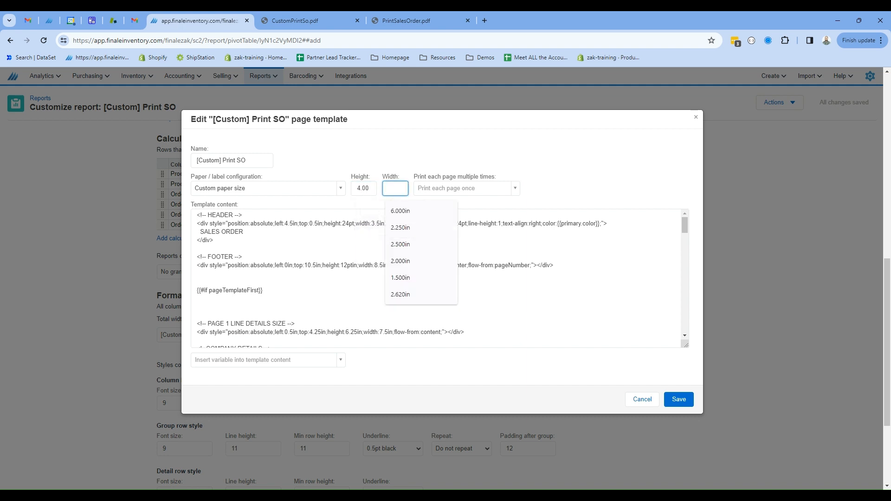
pyautogui.write('2.25')
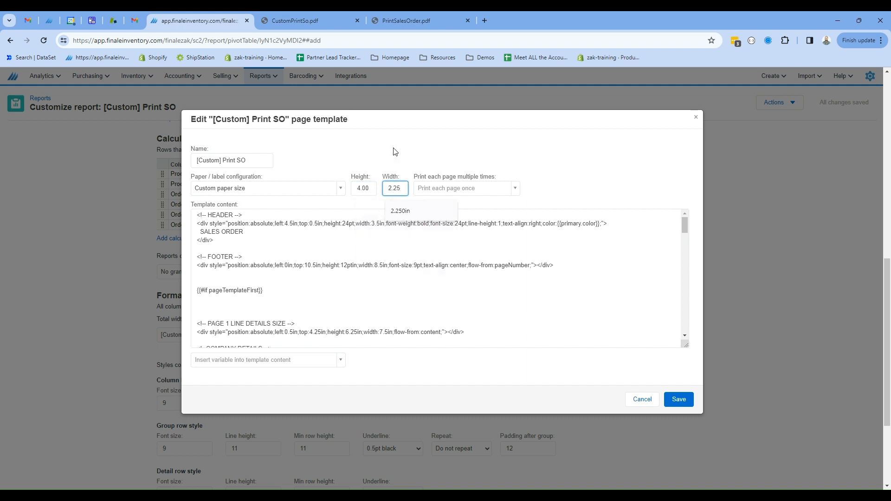
# Look through the paper and label configurations and set the template back to Letter portrait.
pyautogui.click(343, 189)
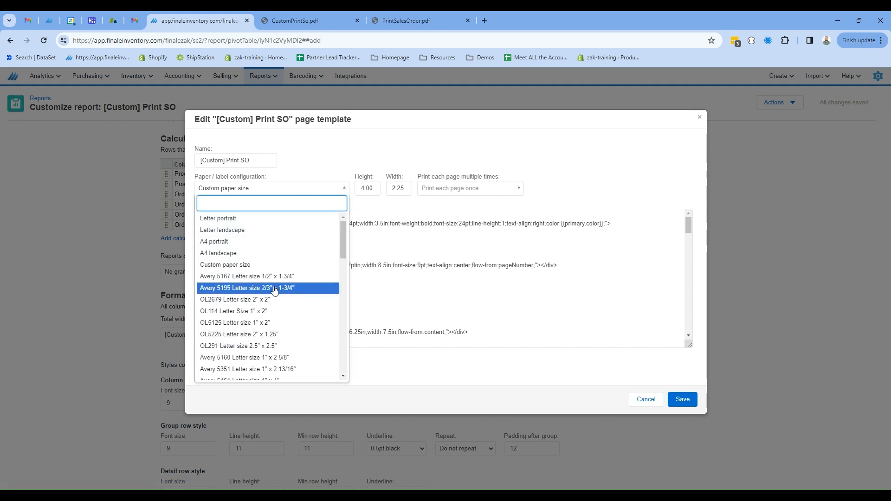
pyautogui.scroll(-1, 274, 291)
pyautogui.scroll(1, 274, 291)
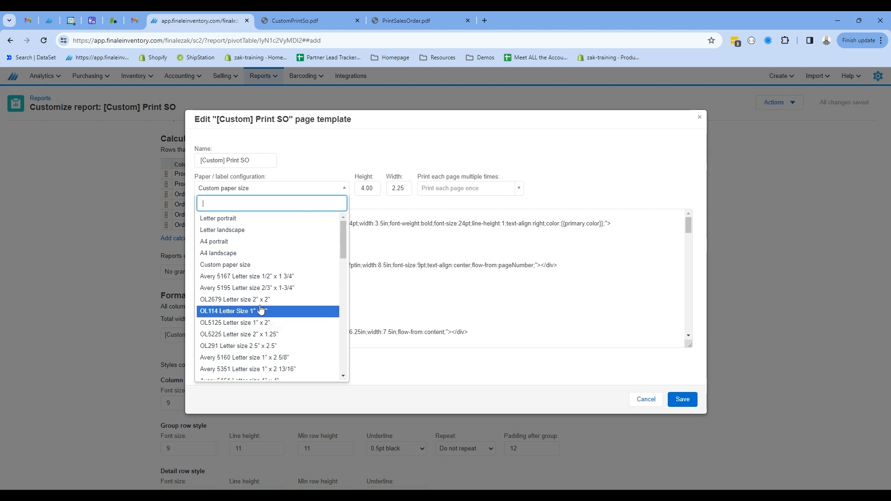
pyautogui.click(236, 219)
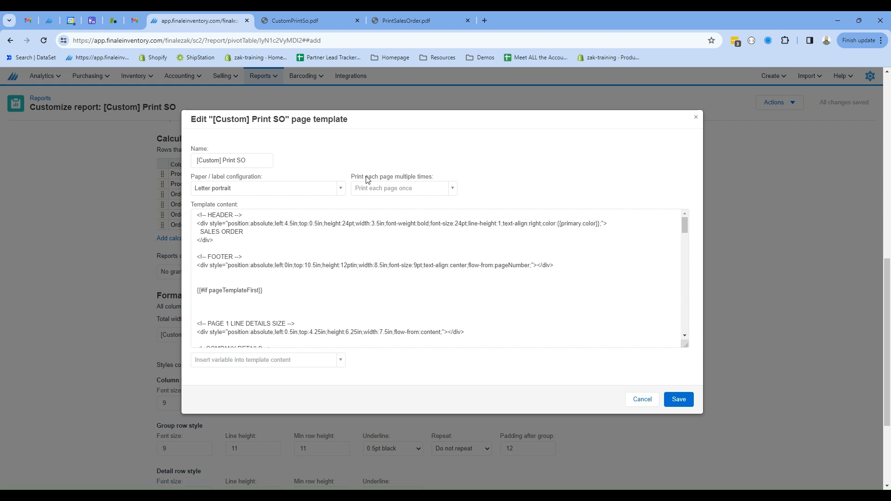
# Try printing each page multiple times by "Order Item: Quantity, sum", and clear that setting again.
pyautogui.click(453, 189)
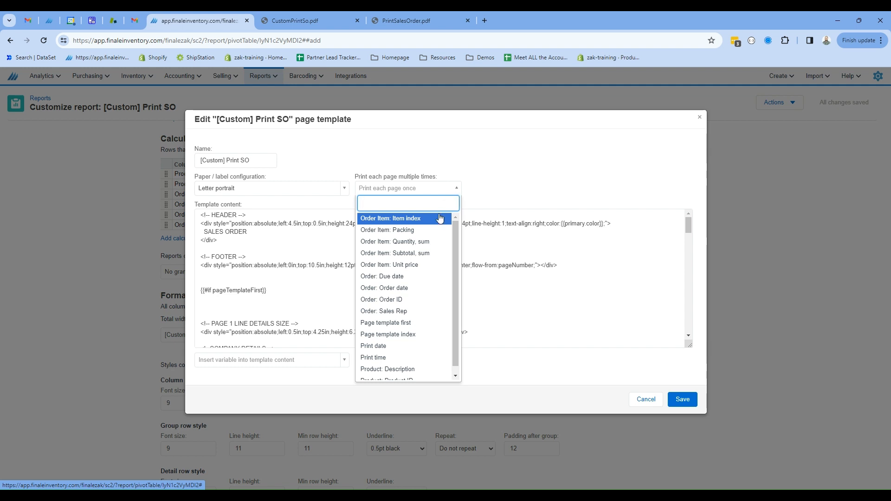
pyautogui.click(423, 242)
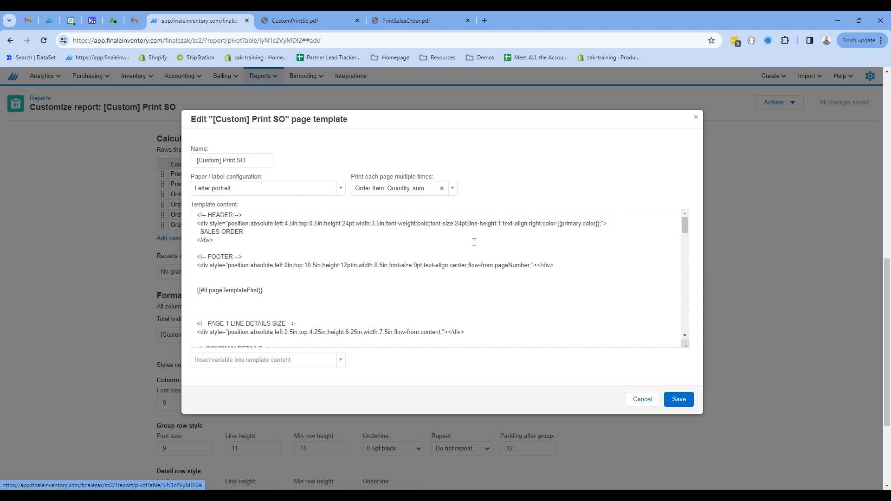
pyautogui.click(442, 188)
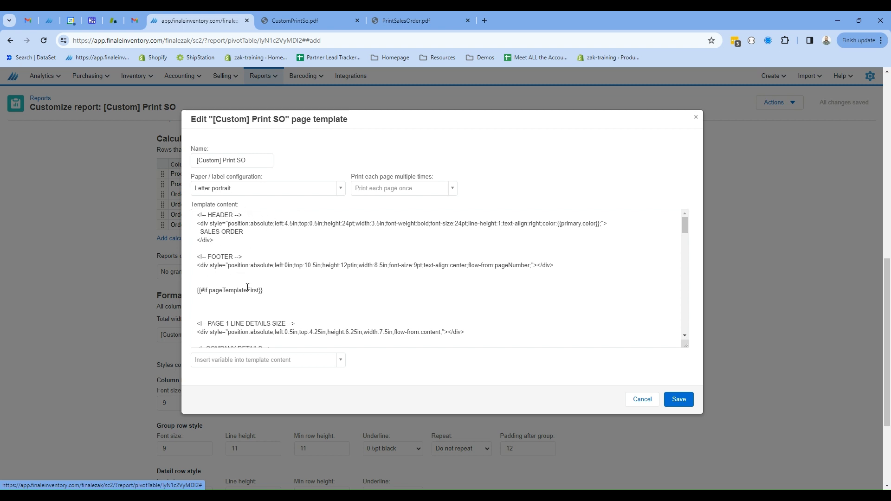
# Examine the template content's header, footer, page 1 and page 2 sections, and find the order details labels and values.
pyautogui.scroll(-1, 324, 282)
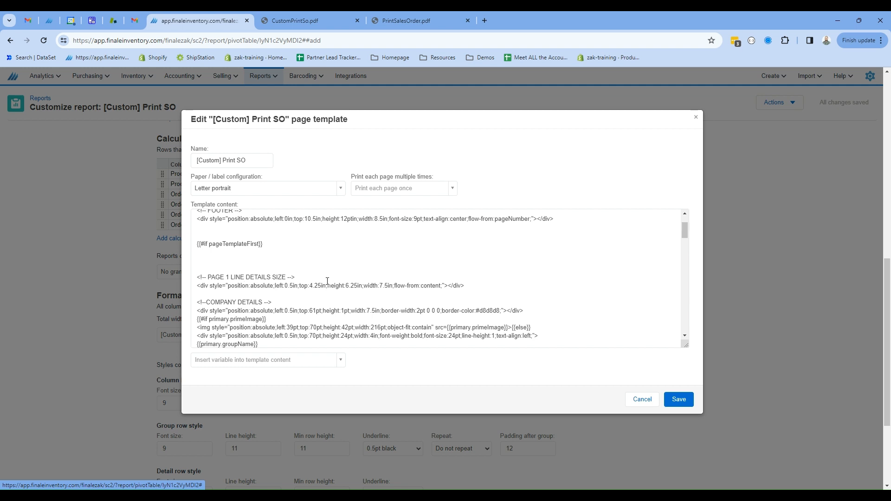
pyautogui.scroll(-10, 298, 288)
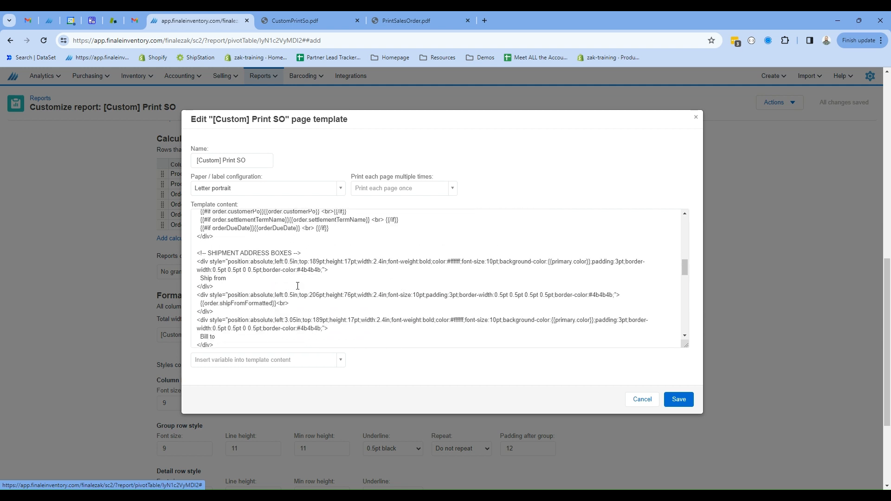
pyautogui.scroll(1, 298, 286)
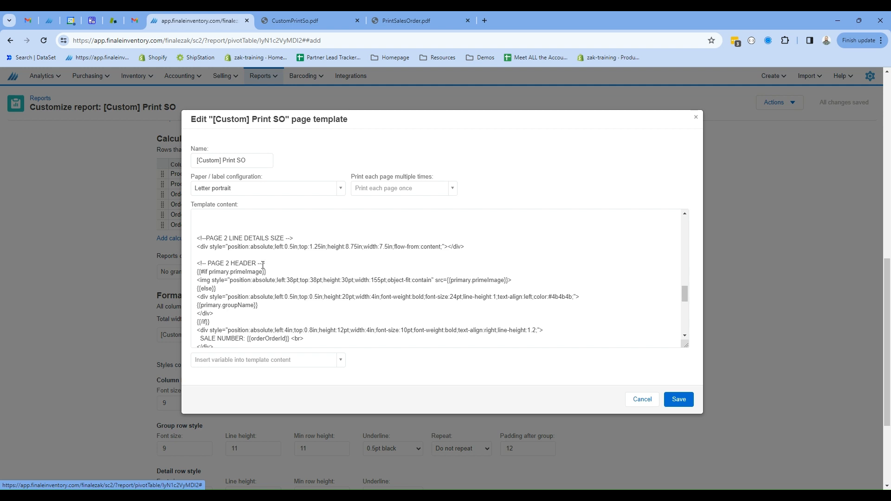
pyautogui.scroll(1, 315, 306)
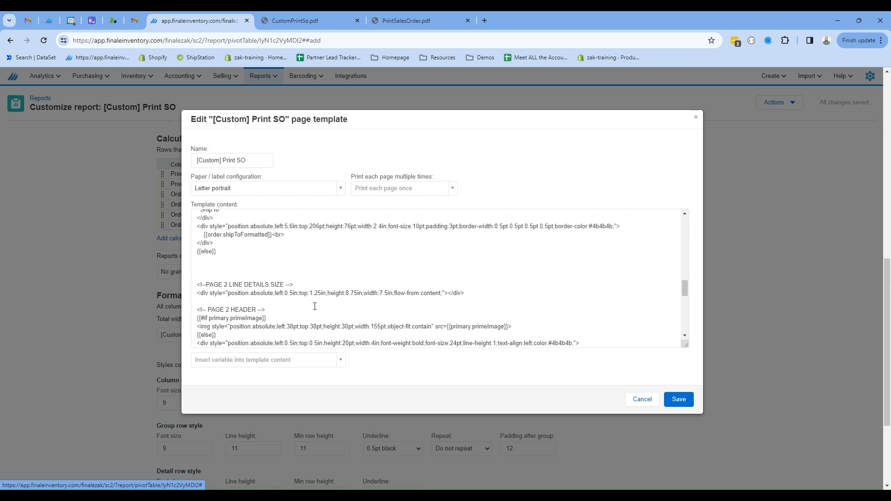
pyautogui.scroll(5, 315, 306)
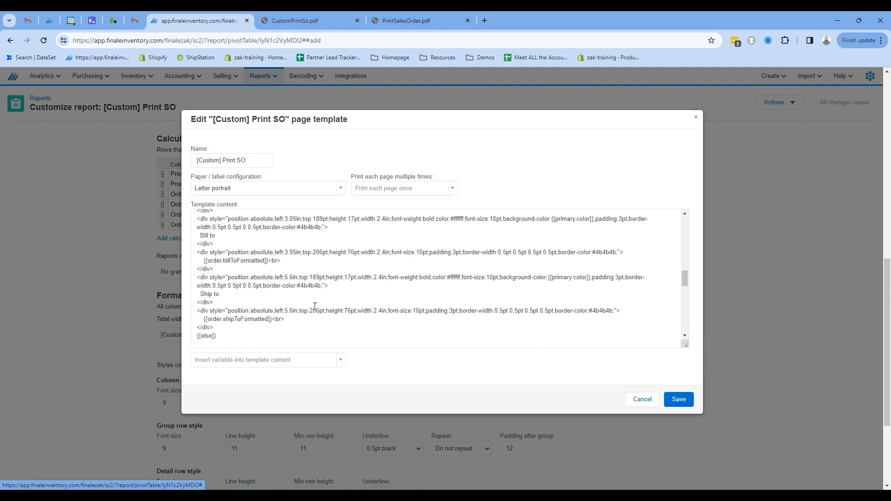
pyautogui.scroll(5, 371, 259)
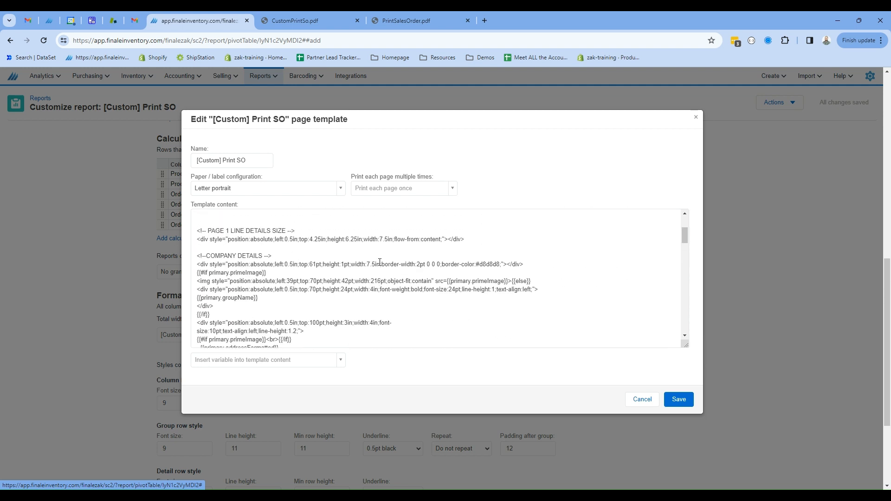
pyautogui.scroll(1, 380, 263)
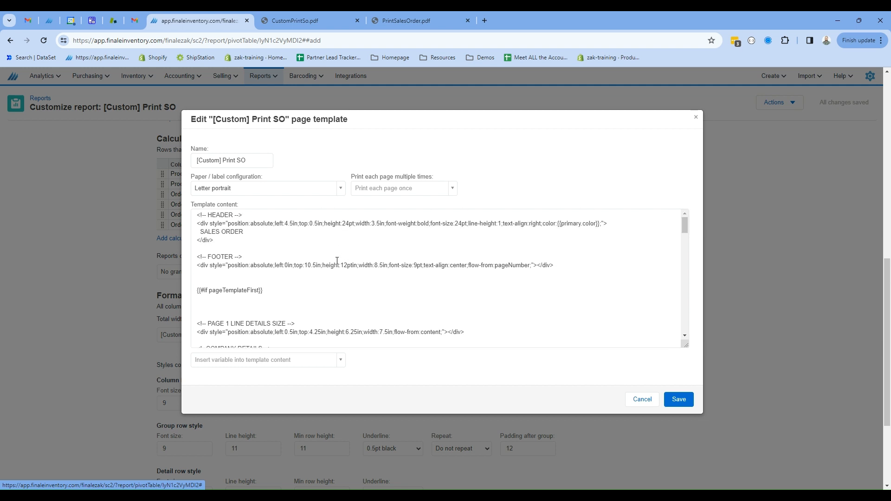
pyautogui.scroll(-5, 336, 260)
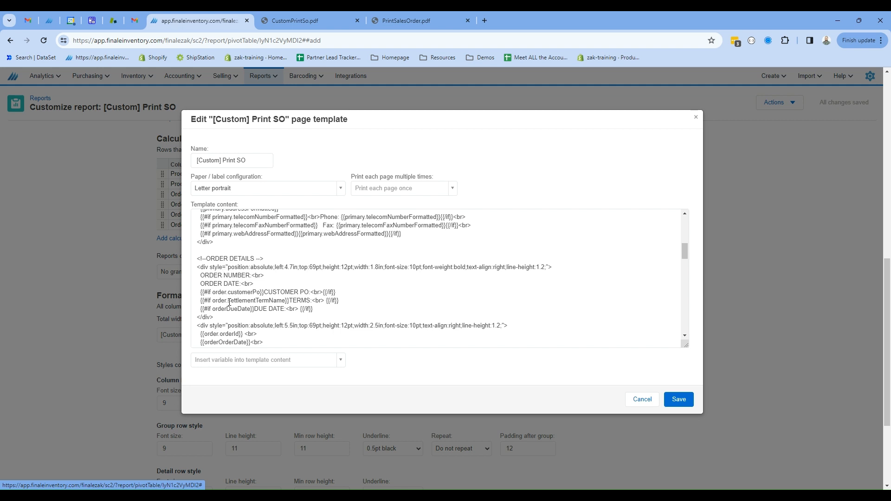
pyautogui.scroll(-1, 203, 275)
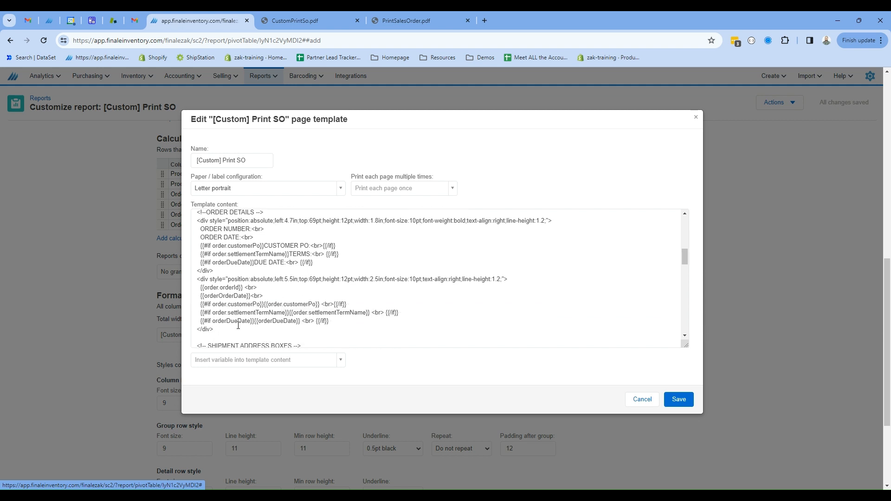
# Add a "SALES REP: <br>" label line below ORDER DATE in the template's order details.
pyautogui.scroll(1, 283, 309)
pyautogui.click(264, 285)
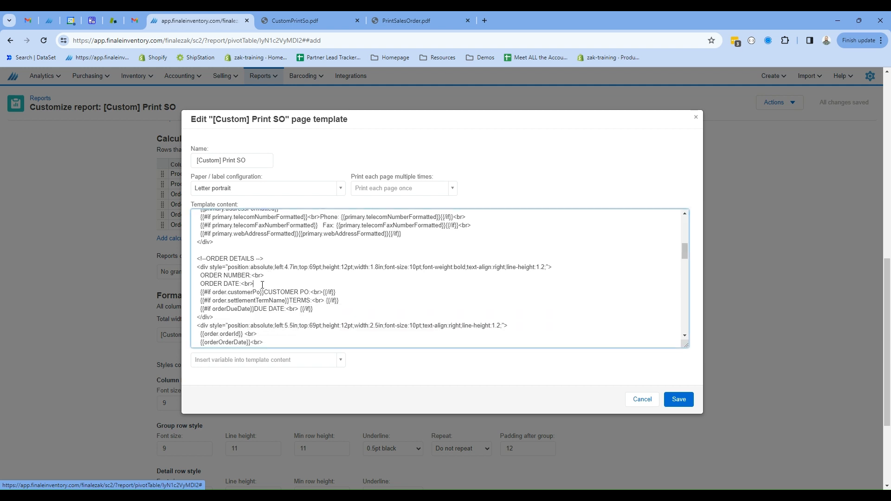
pyautogui.scroll(-2, 262, 284)
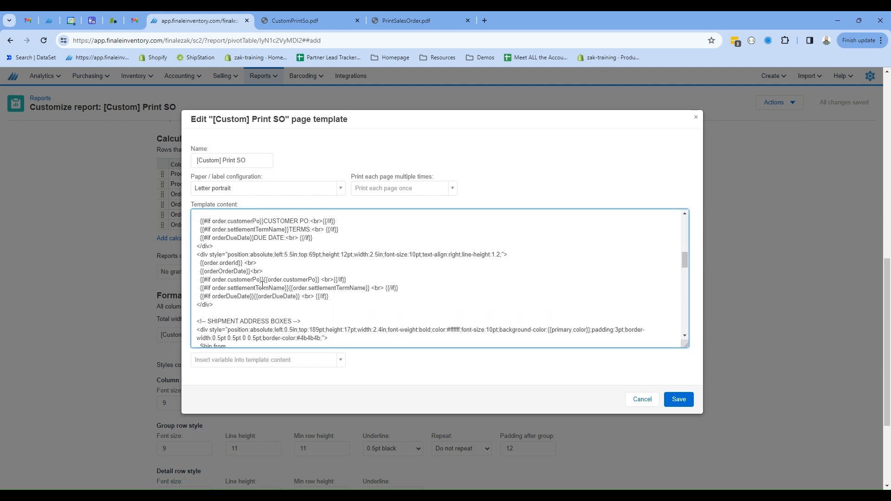
pyautogui.write('SA')
pyautogui.write('LE')
pyautogui.write('S REP')
pyautogui.write(': ,b')
pyautogui.write('r')
pyautogui.press('BackSpace')
pyautogui.press('BackSpace')
pyautogui.write('<br>')
# Insert the "Order: Sales Rep" variable followed by <br> on a new line below {{orderOrderDate}}, and save the page template.
pyautogui.click(276, 273)
pyautogui.scroll(-2, 343, 279)
pyautogui.scroll(3, 343, 278)
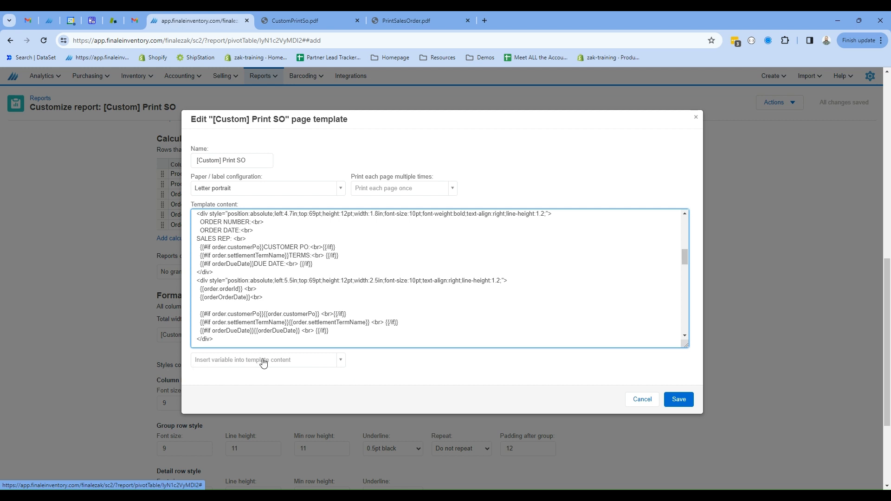
pyautogui.click(342, 365)
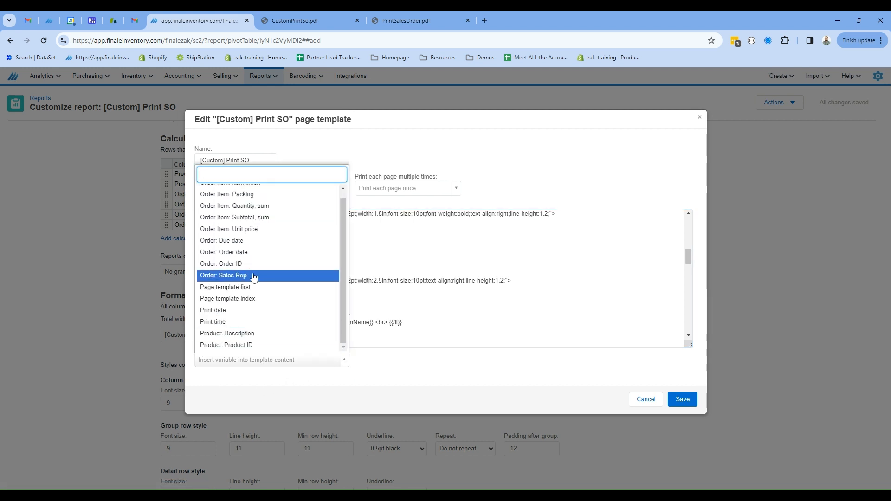
pyautogui.click(253, 277)
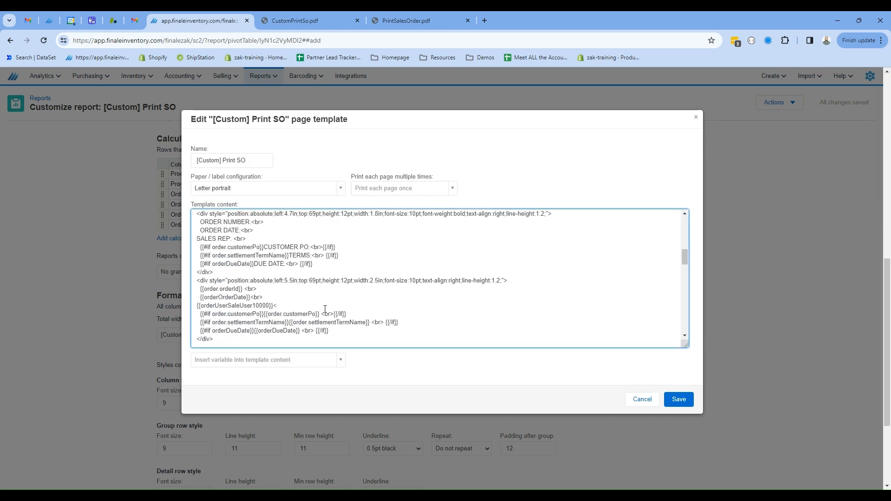
pyautogui.write('<b')
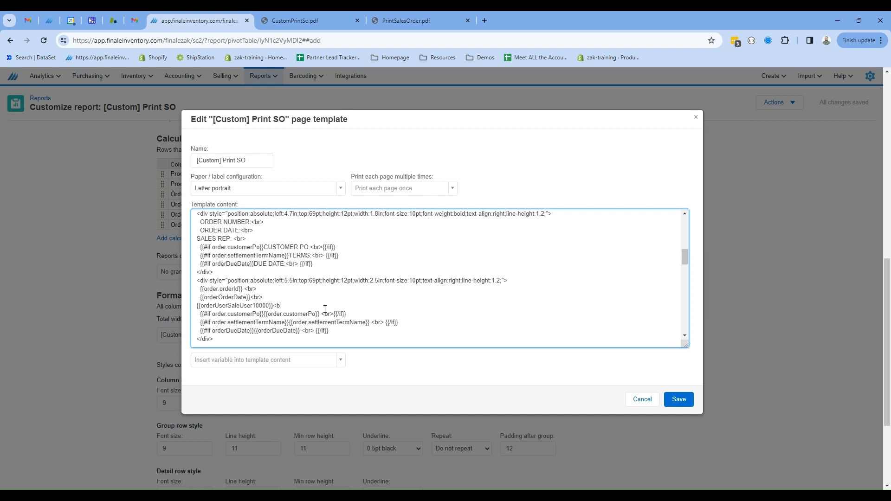
pyautogui.write('r>')
pyautogui.click(678, 399)
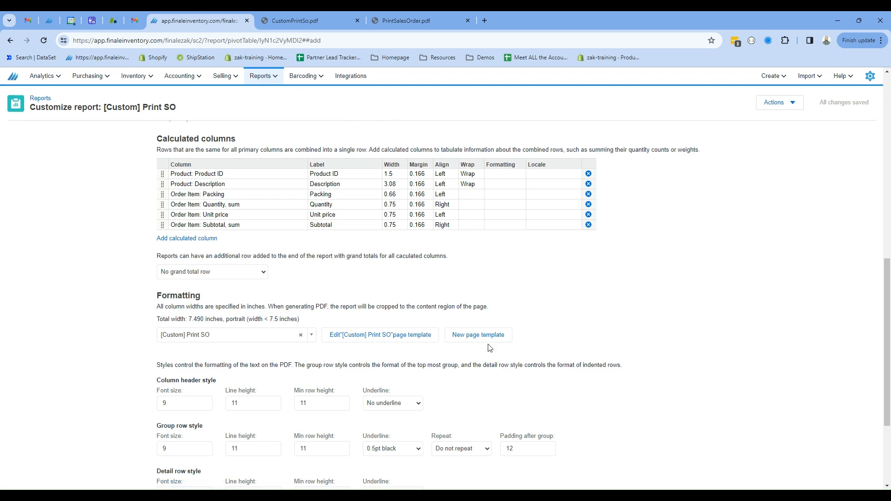
# Generate the report's PDF, check the sales rep line in the order details, and close the PDF.
pyautogui.scroll(12, 549, 342)
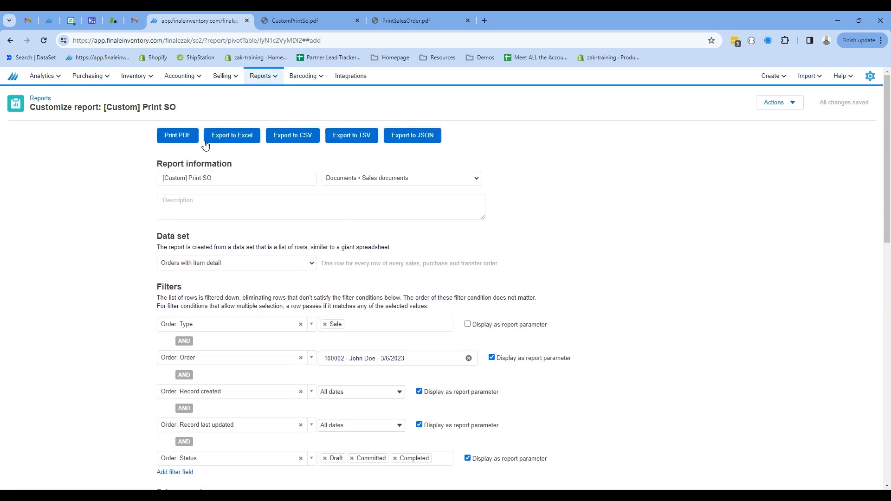
pyautogui.click(186, 137)
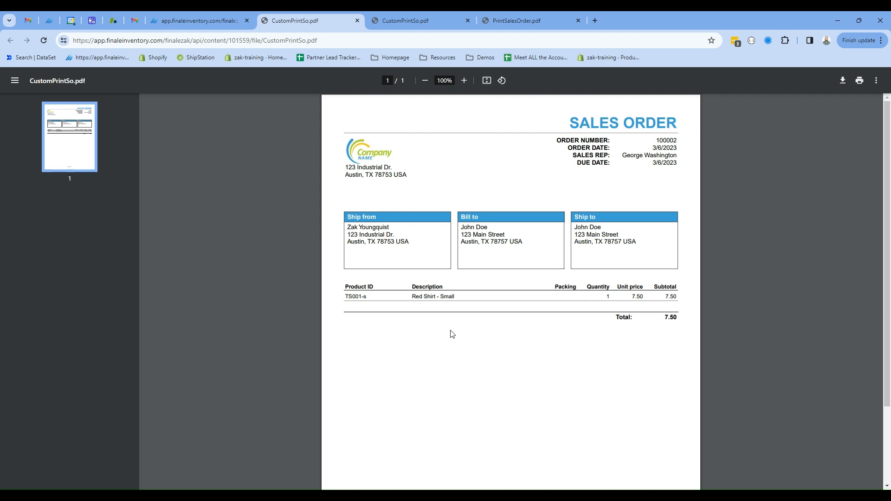
pyautogui.click(358, 21)
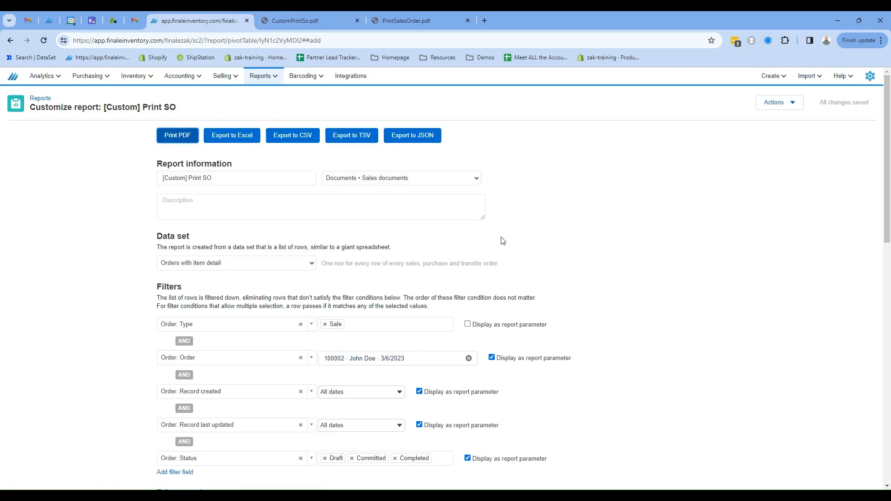